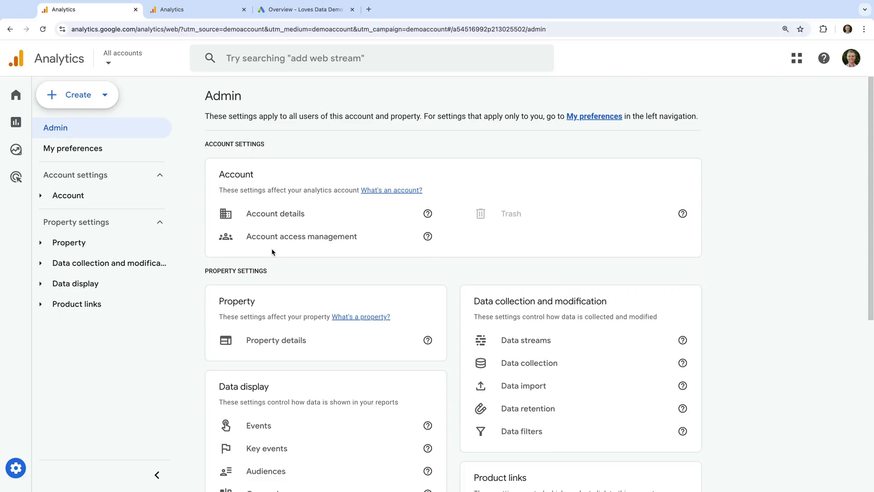
- Open the demo property's Google Ads links under Product links, showing its three linked accounts
{"action": "scroll", "coordinate": [271, 248], "scroll_direction": "down", "scroll_amount": 3}
{"action": "scroll", "coordinate": [272, 252], "scroll_direction": "down", "scroll_amount": 2}
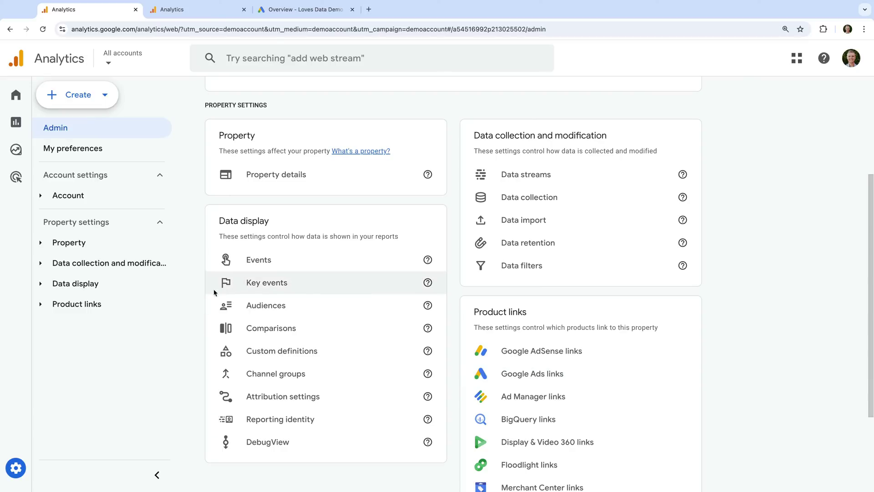
{"action": "left_click", "coordinate": [139, 305]}
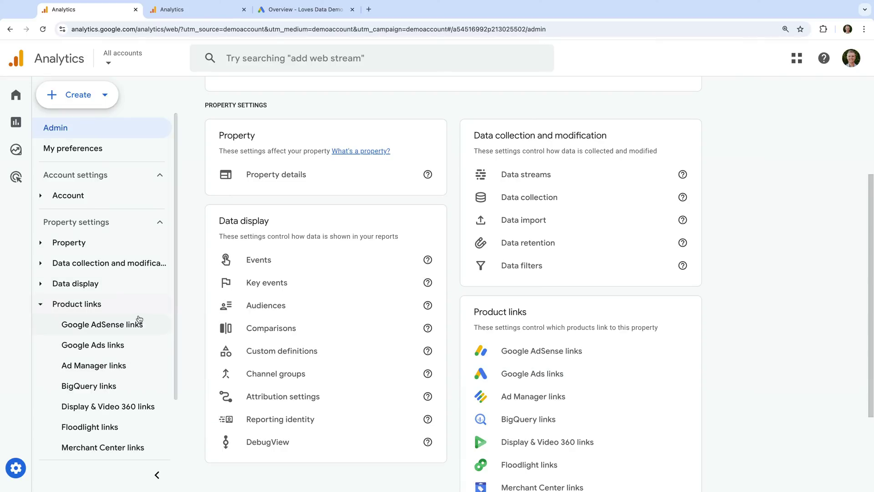
{"action": "left_click", "coordinate": [132, 349]}
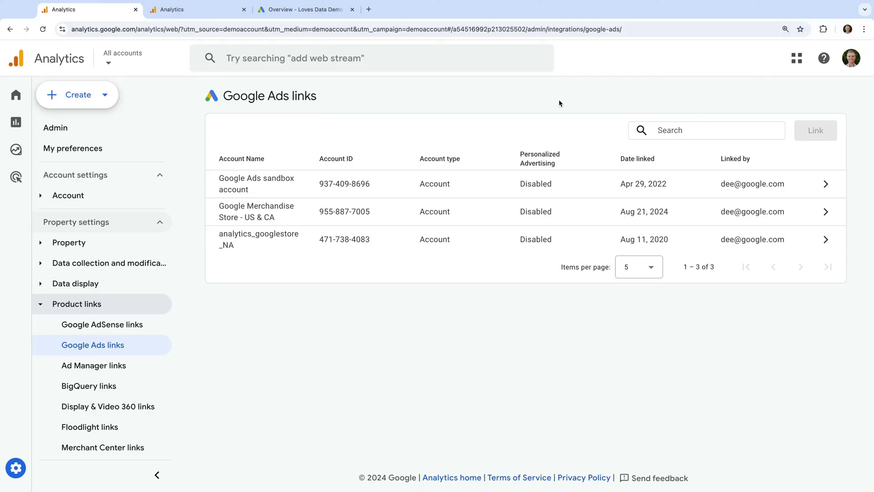
- Switch to the Loves Data | GA4 Demo property and open its empty Google Ads links page
{"action": "left_click", "coordinate": [225, 15]}
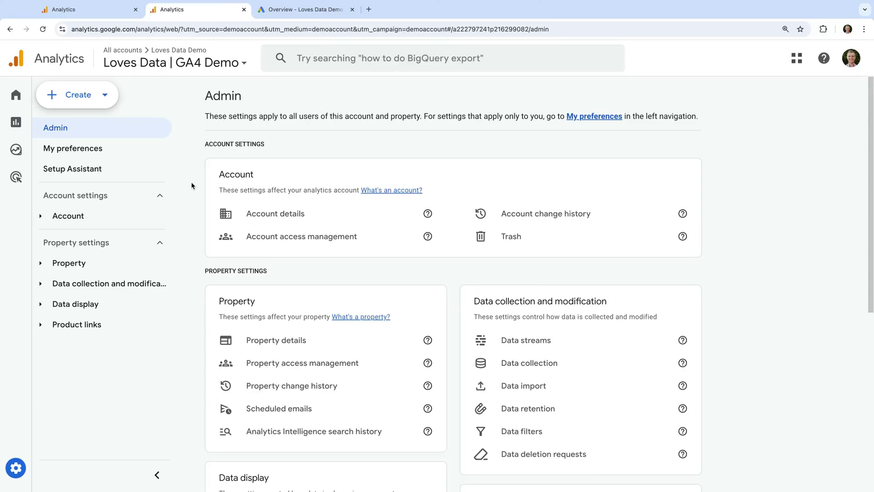
{"action": "left_click", "coordinate": [101, 326]}
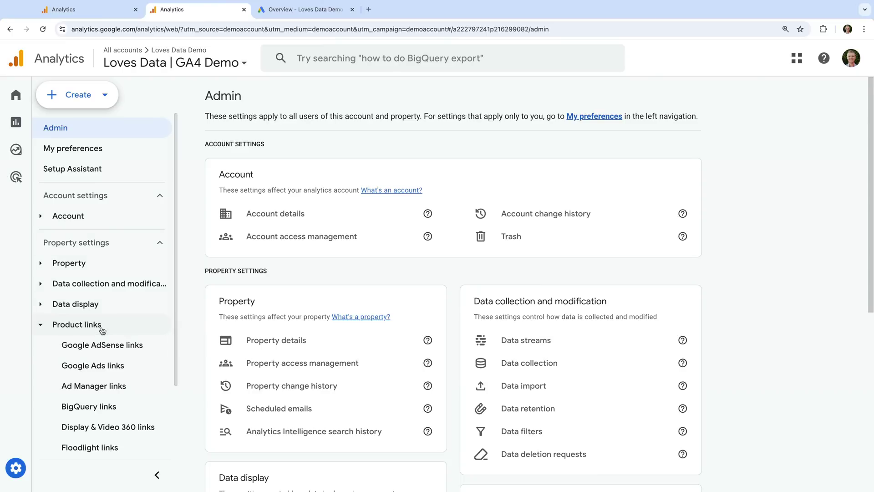
{"action": "left_click", "coordinate": [110, 371]}
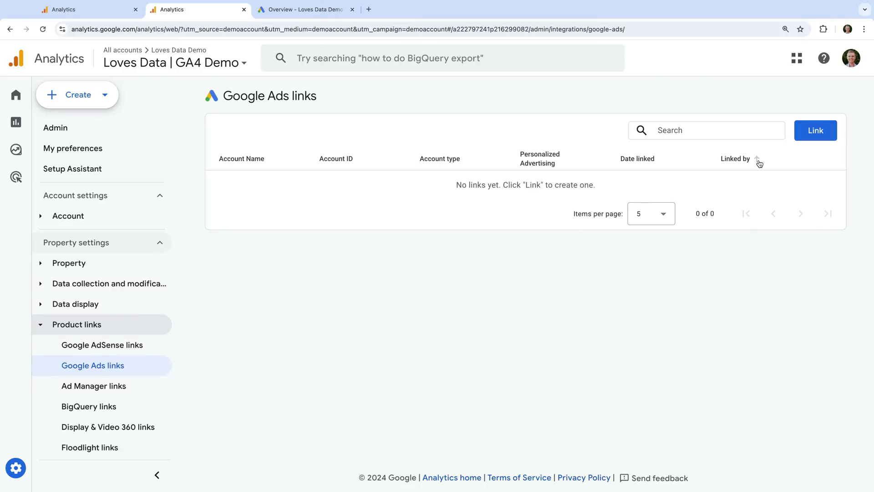
- Start a new Google Ads link and confirm Loves Data Demo as the account to link
{"action": "left_click", "coordinate": [806, 139]}
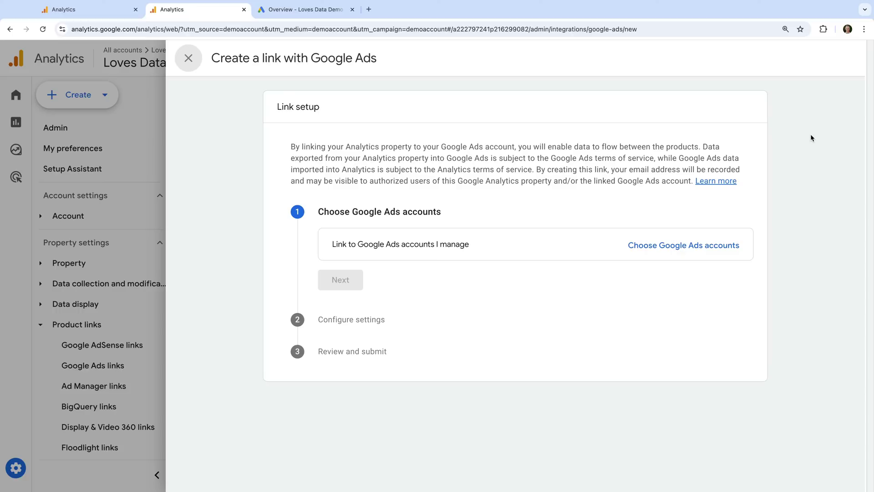
{"action": "left_click", "coordinate": [647, 251]}
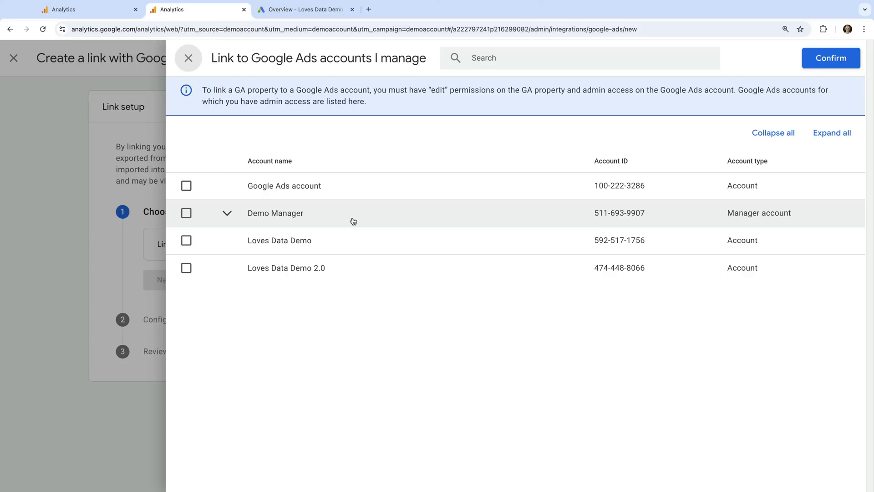
{"action": "left_click", "coordinate": [227, 214]}
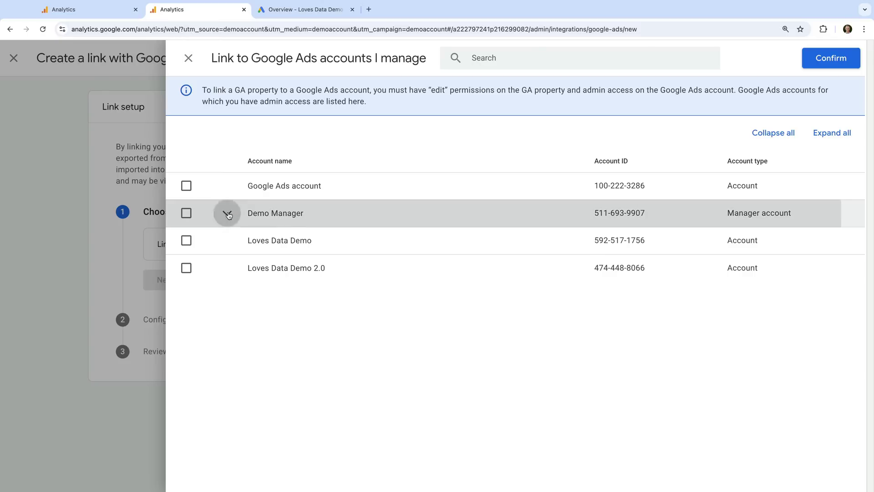
{"action": "left_click", "coordinate": [227, 214]}
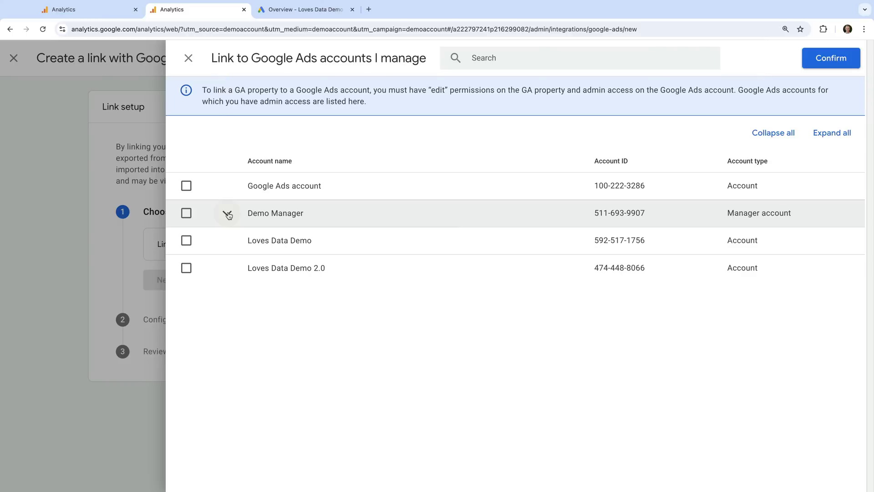
{"action": "left_click", "coordinate": [187, 241]}
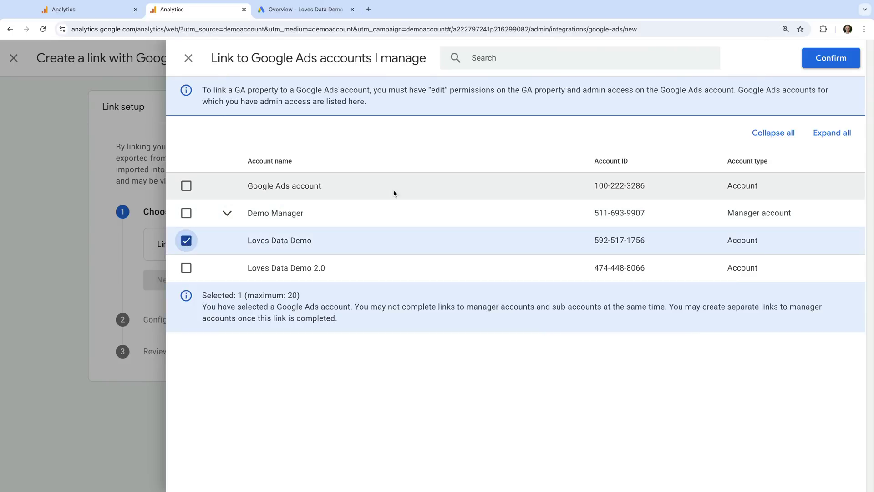
{"action": "left_click", "coordinate": [822, 70]}
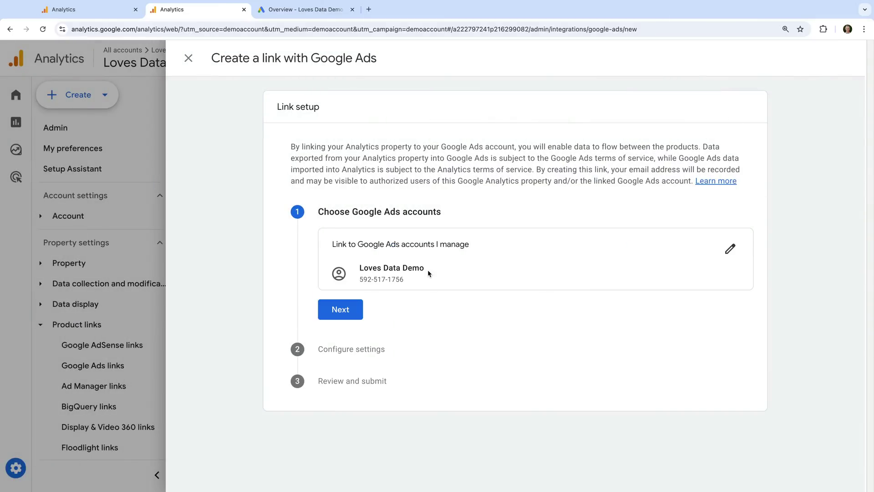
- Proceed to Configure settings, leaving personalized advertising and Google Ads access enabled
{"action": "left_click", "coordinate": [359, 309]}
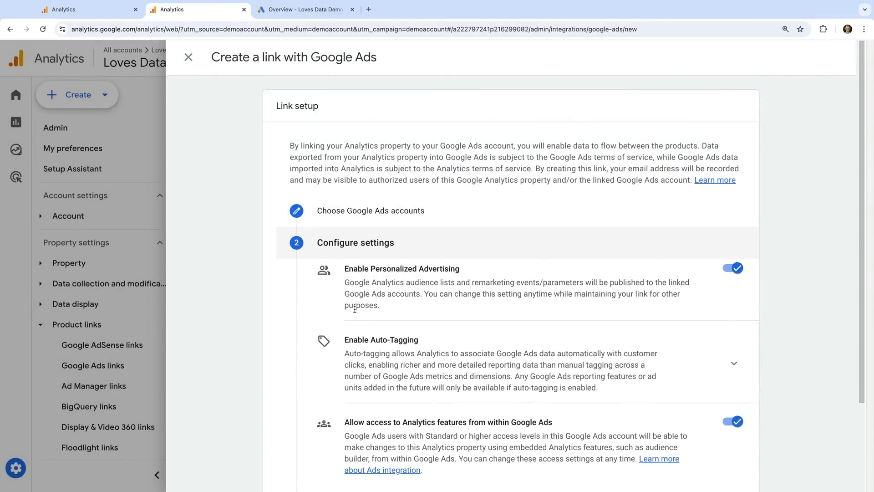
{"action": "scroll", "coordinate": [410, 273], "scroll_direction": "down", "scroll_amount": 3}
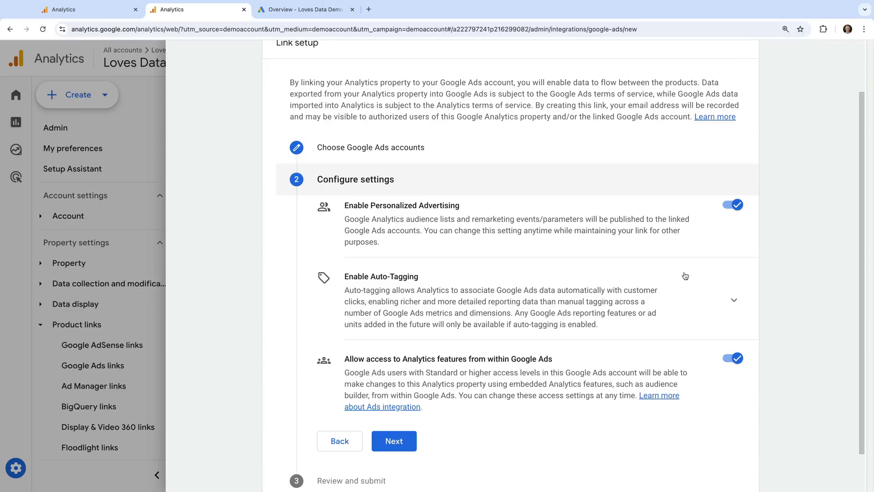
{"action": "scroll", "coordinate": [686, 276], "scroll_direction": "down", "scroll_amount": 2}
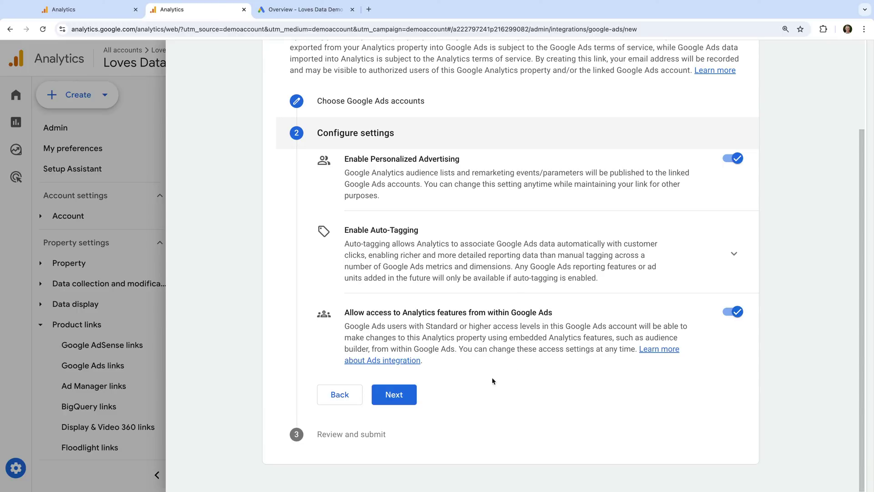
- Review the Loves Data Demo link and submit it
{"action": "left_click", "coordinate": [385, 401]}
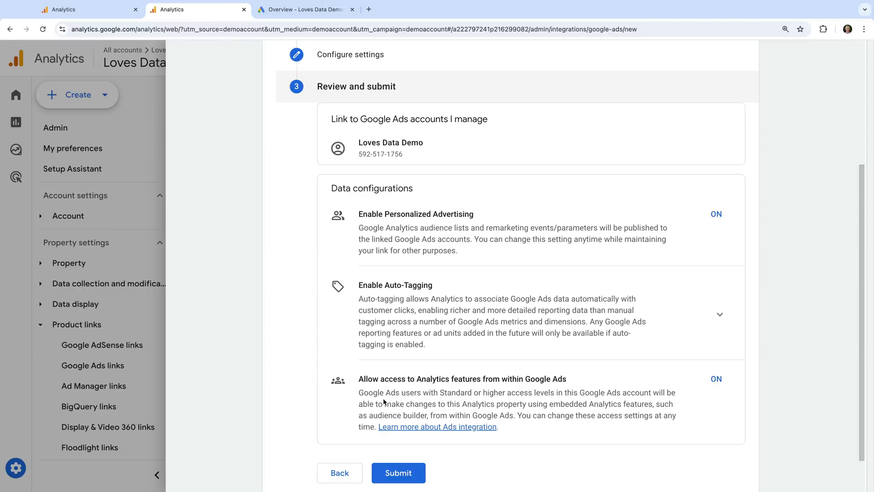
{"action": "left_click", "coordinate": [405, 431]}
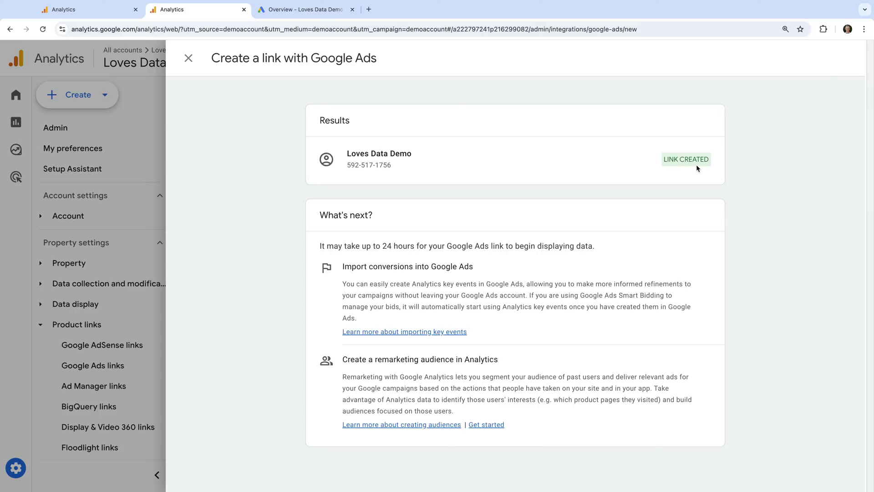
- Close the Create a link panel to see Loves Data Demo in the links table
{"action": "left_click", "coordinate": [188, 59]}
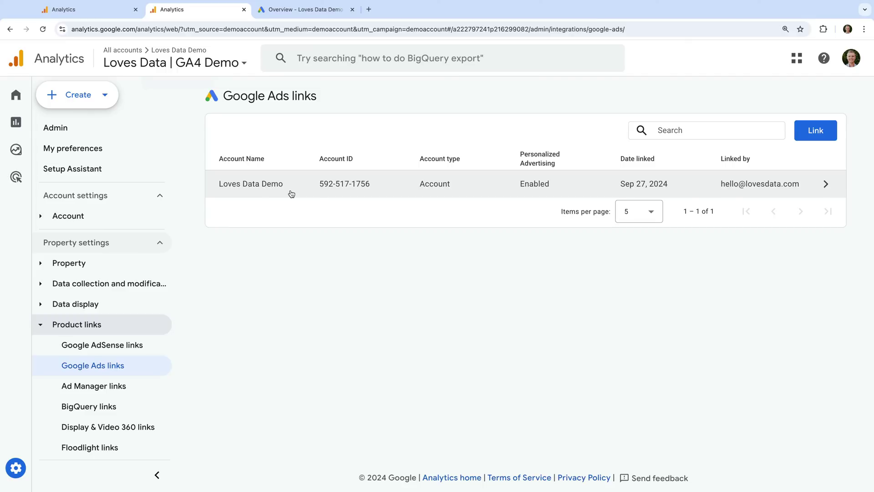
{"action": "left_click", "coordinate": [292, 194]}
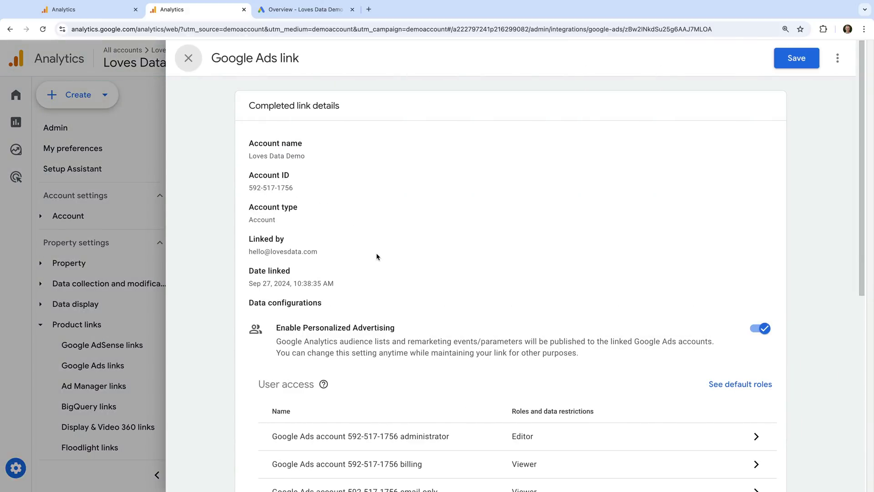
{"action": "scroll", "coordinate": [377, 254], "scroll_direction": "down", "scroll_amount": 3}
{"action": "scroll", "coordinate": [415, 246], "scroll_direction": "down", "scroll_amount": 1}
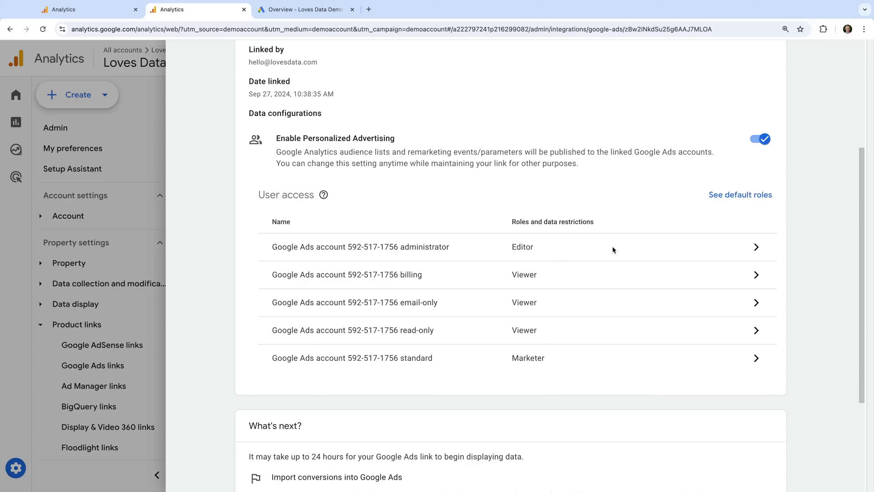
{"action": "left_click", "coordinate": [756, 248]}
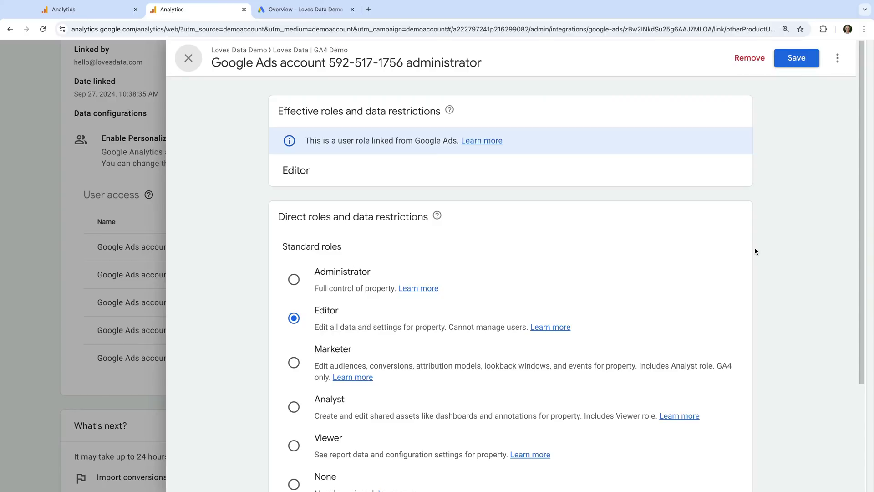
{"action": "left_click", "coordinate": [199, 68]}
{"action": "scroll", "coordinate": [198, 69], "scroll_direction": "up", "scroll_amount": 5}
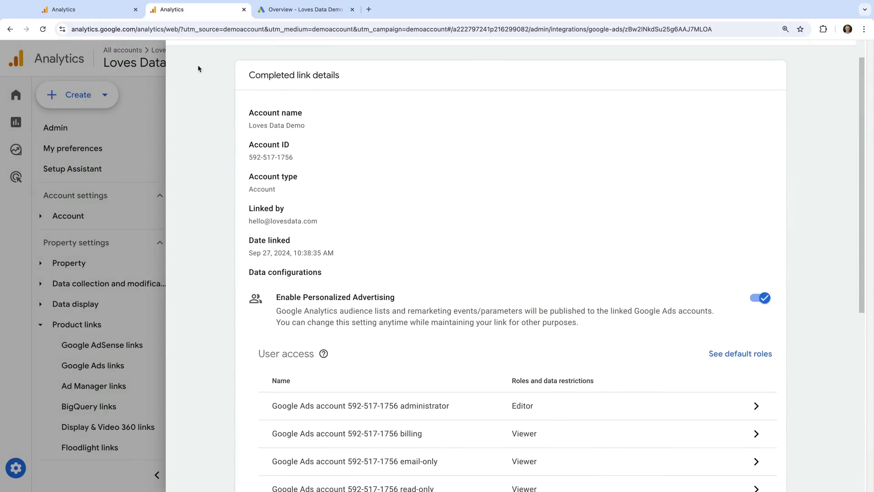
- Close the link panel and open Data collection under Data collection and modification
{"action": "left_click", "coordinate": [189, 60]}
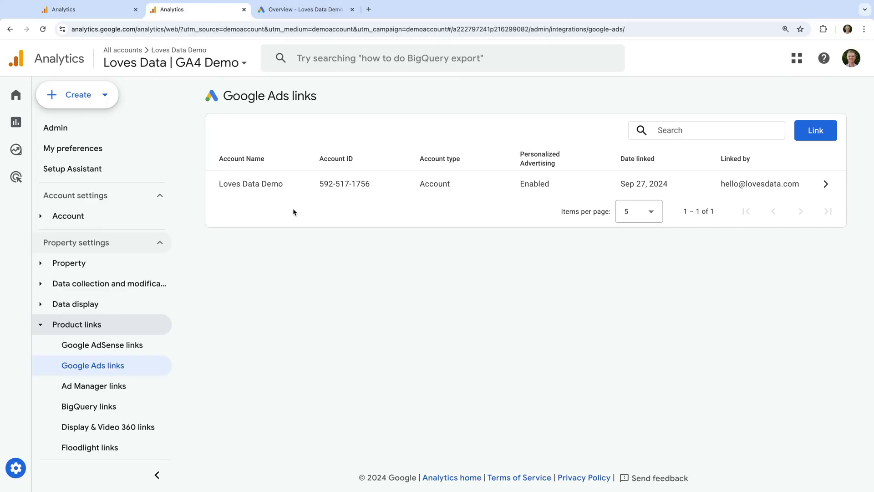
{"action": "left_click", "coordinate": [130, 283]}
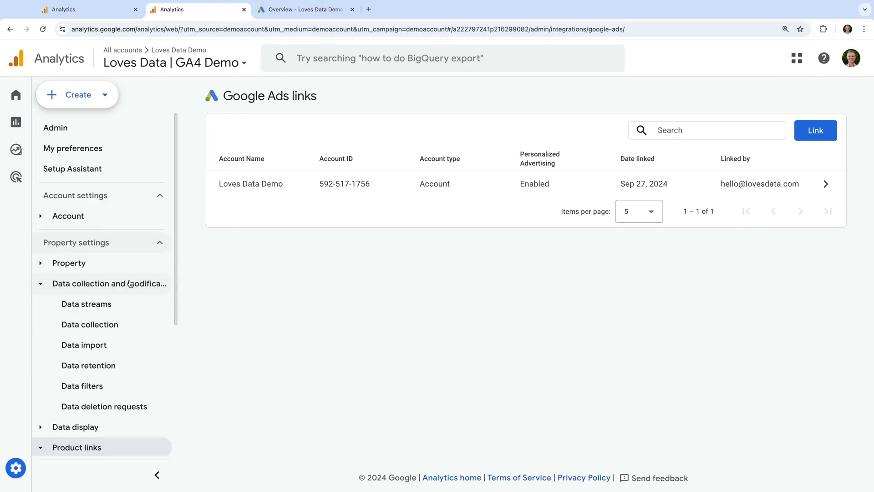
{"action": "left_click", "coordinate": [93, 326]}
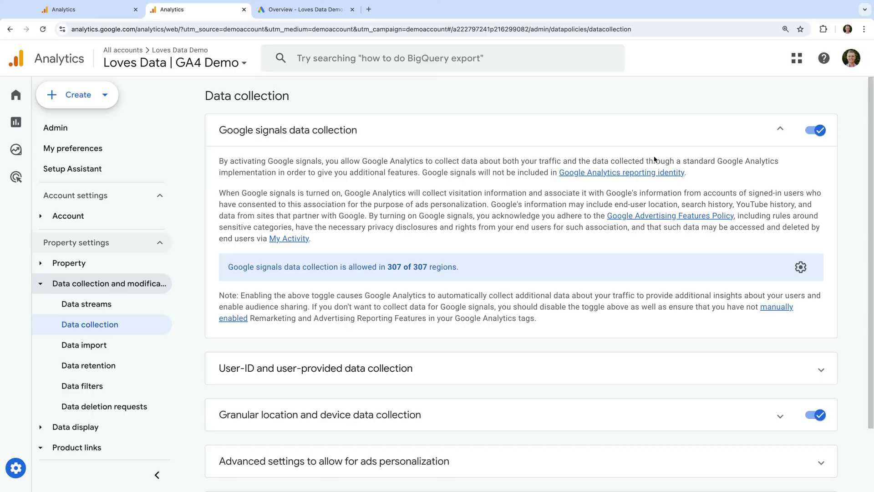
- Open the Loves Data Demo web stream from Data streams and expand its Consent settings
{"action": "left_click", "coordinate": [135, 311]}
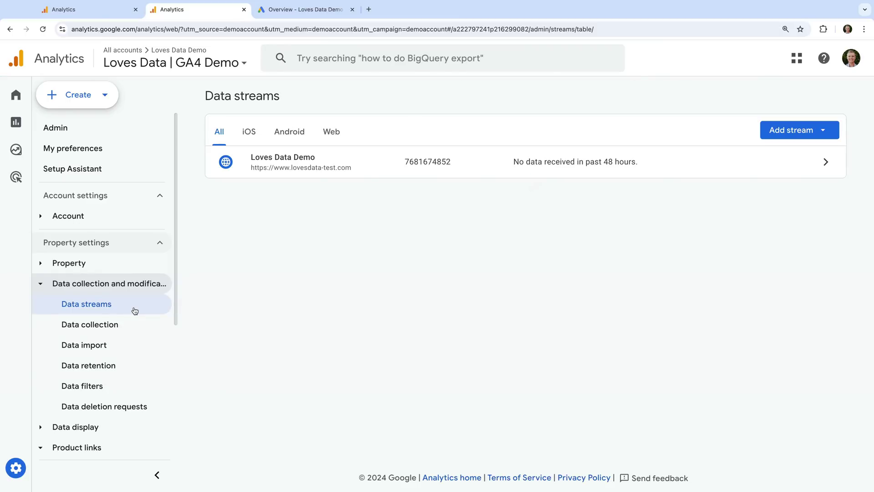
{"action": "left_click", "coordinate": [353, 162]}
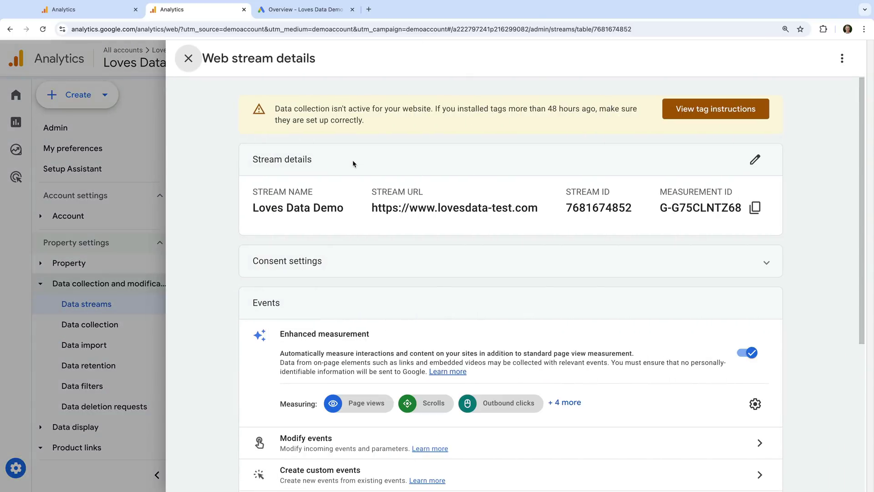
{"action": "left_click", "coordinate": [372, 264]}
{"action": "scroll", "coordinate": [373, 266], "scroll_direction": "down", "scroll_amount": 3}
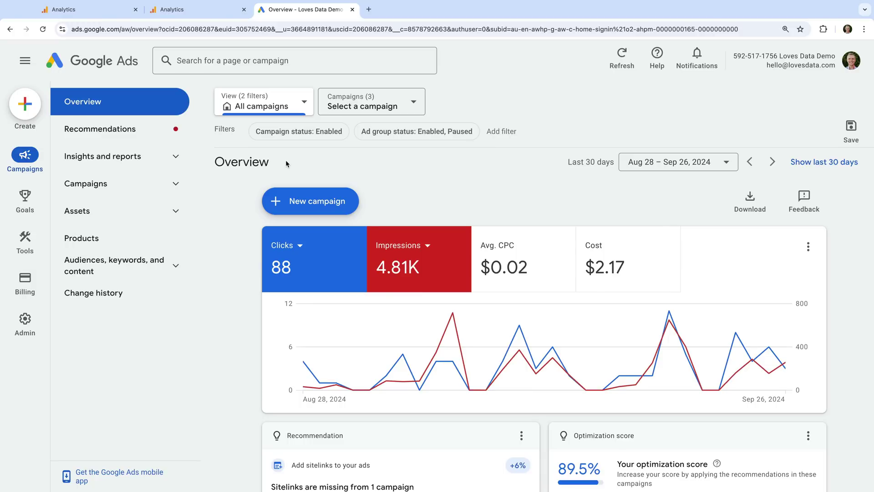
- Open Google Ads Data manager from Tools and scroll to Featured products
{"action": "mouse_move", "coordinate": [36, 243]}
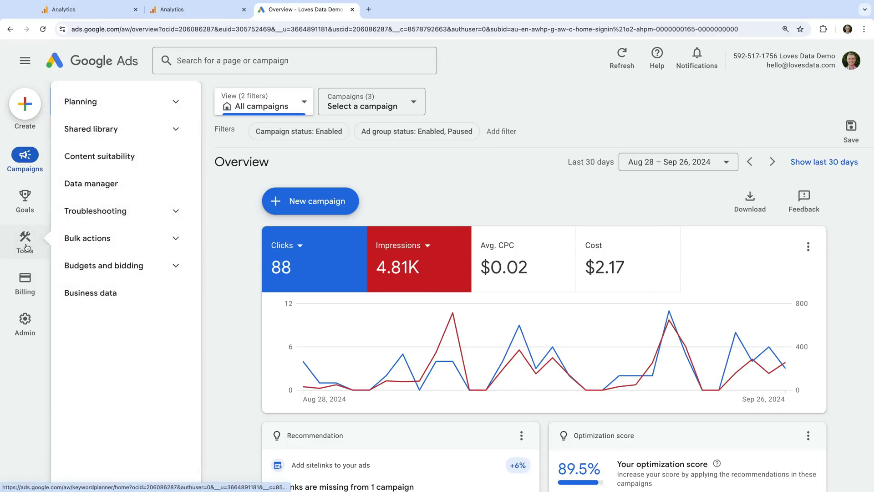
{"action": "left_click", "coordinate": [126, 182]}
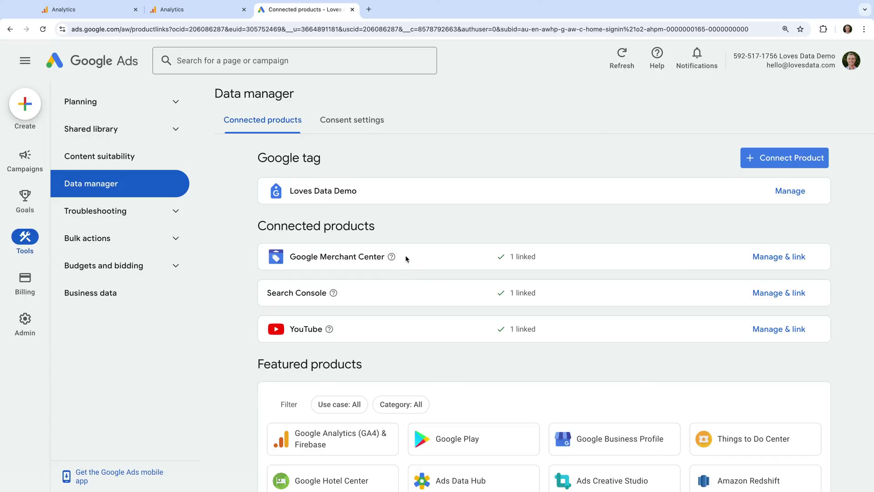
{"action": "scroll", "coordinate": [405, 255], "scroll_direction": "down", "scroll_amount": 2}
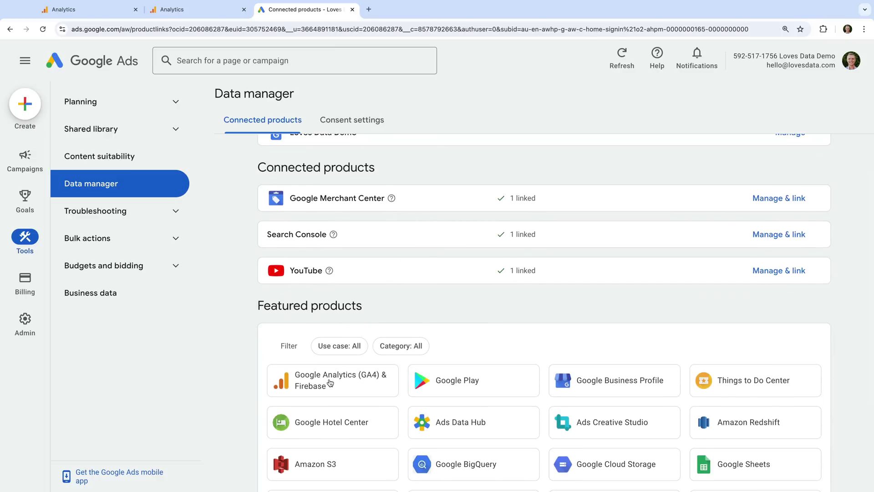
- Link the Loves Data | GA4 Demo property via the GA4 & Firebase card, keeping both imports on
{"action": "left_click", "coordinate": [330, 382]}
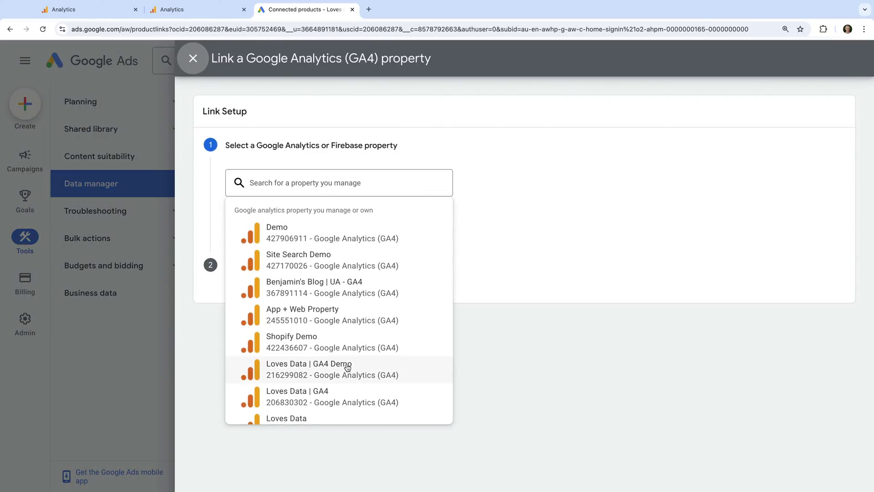
{"action": "left_click", "coordinate": [348, 367]}
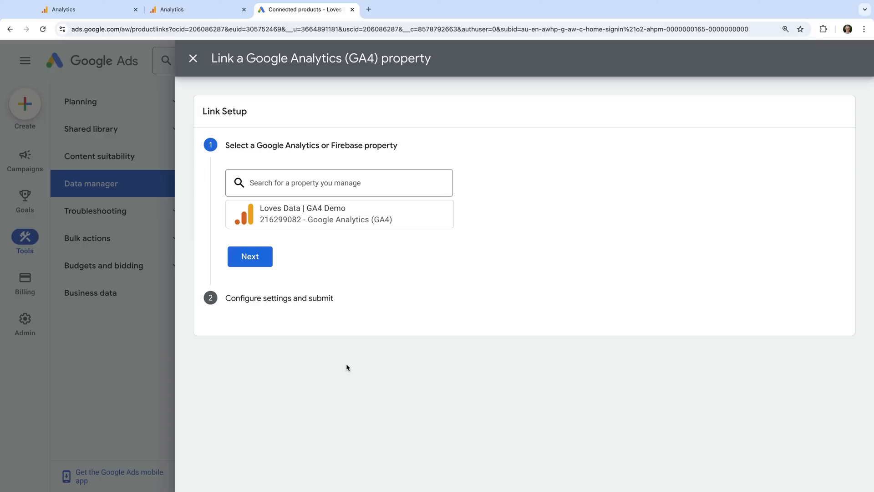
{"action": "left_click", "coordinate": [264, 255]}
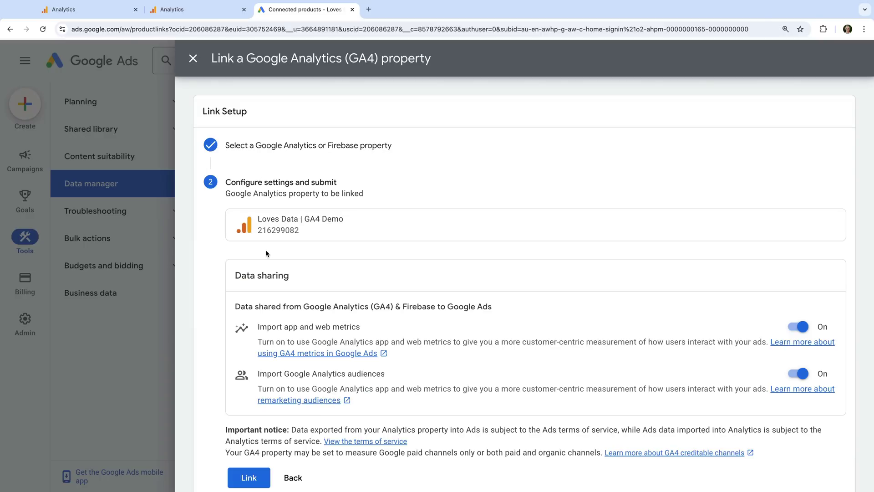
{"action": "scroll", "coordinate": [268, 254], "scroll_direction": "down", "scroll_amount": 1}
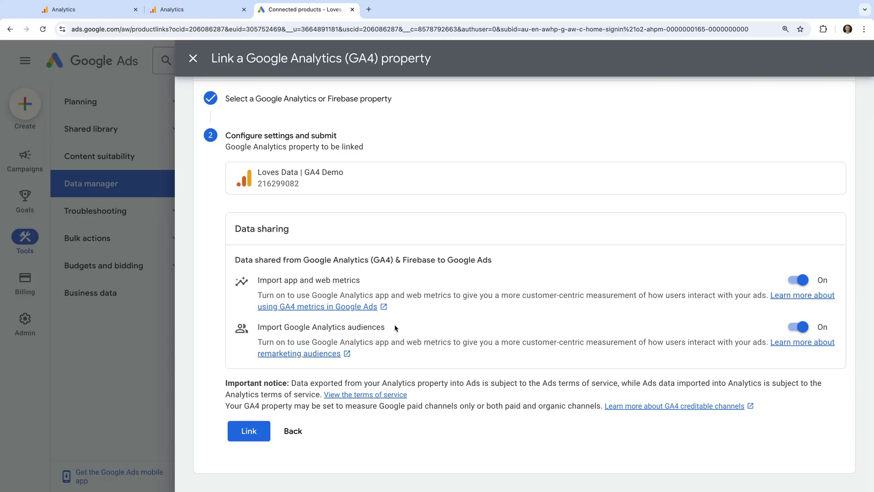
{"action": "left_click", "coordinate": [257, 440]}
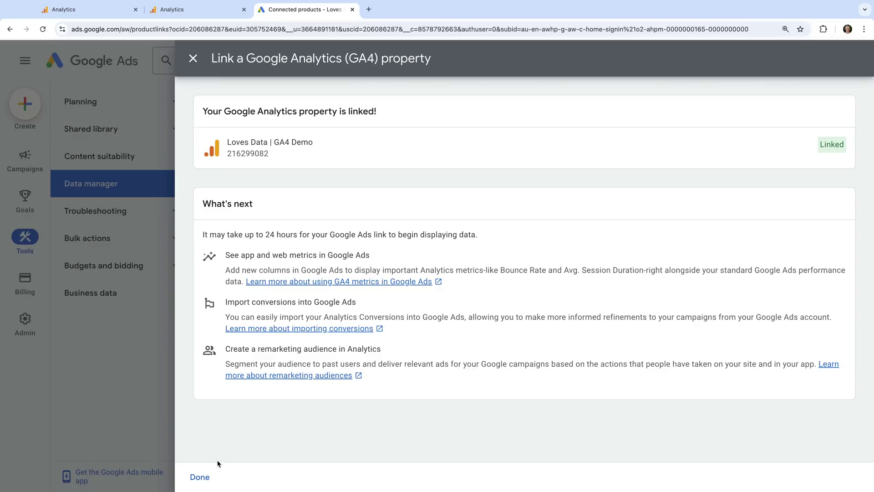
- Confirm the Loves Data | GA4 Demo link so Data manager shows Google Analytics (GA4) & Firebase as 1 linked
{"action": "left_click", "coordinate": [199, 477]}
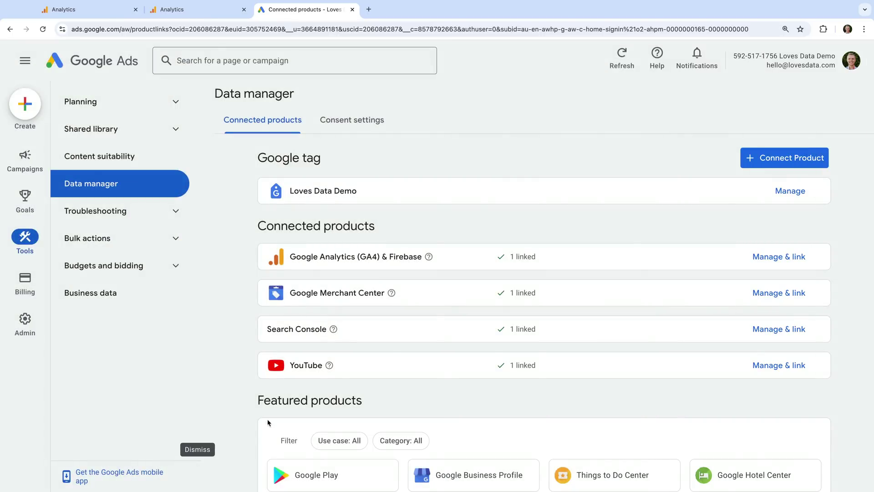